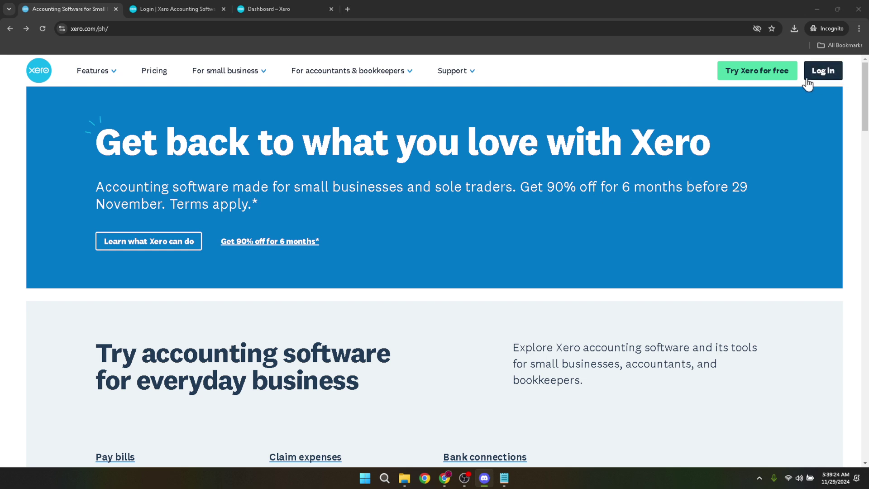
Check the saved login details on the Xero login tab, then return to the Demo Company (Global) dashboard
{"action": "left_click", "coordinate": [190, 6]}
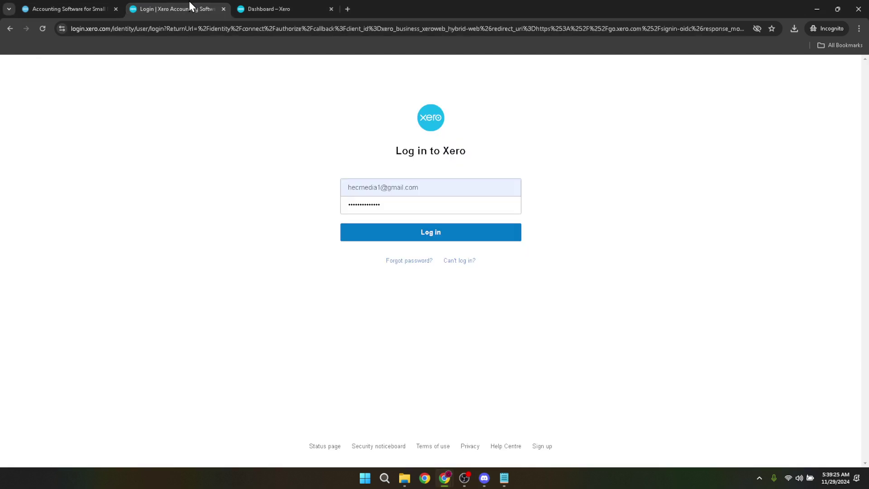
{"action": "left_click_drag", "start_coordinate": [481, 184], "coordinate": [297, 187]}
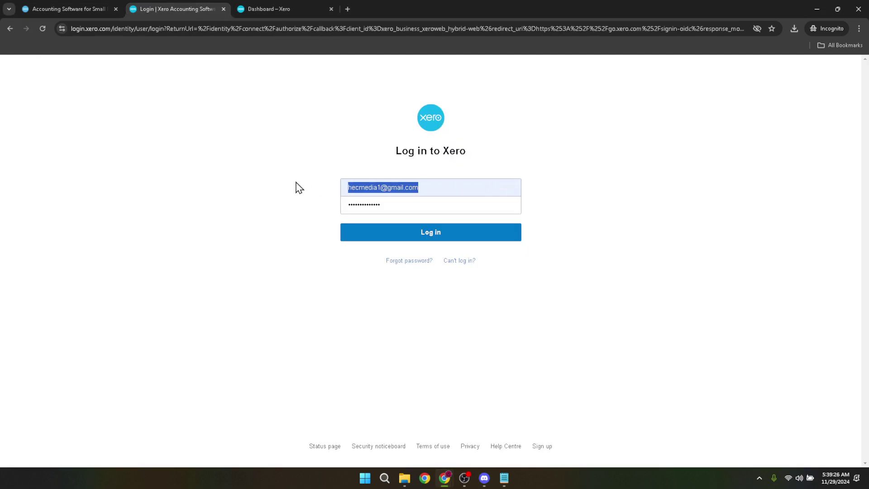
{"action": "left_click_drag", "start_coordinate": [388, 204], "coordinate": [327, 207]}
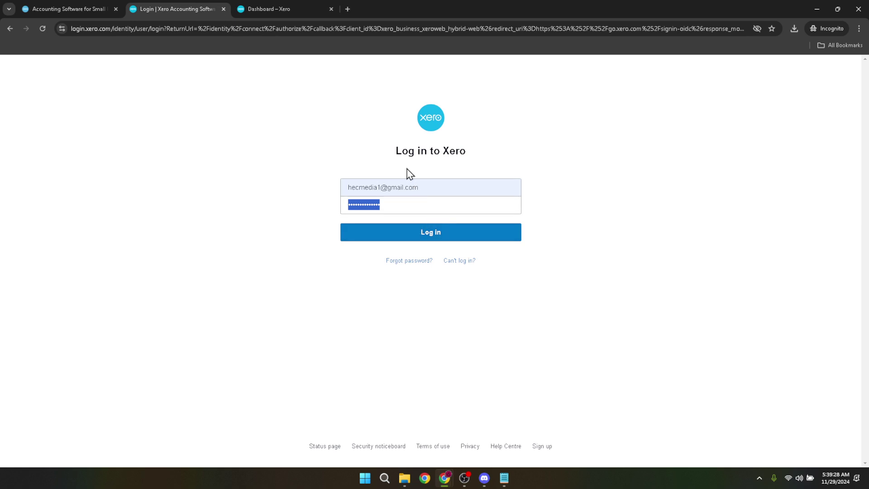
{"action": "left_click", "coordinate": [272, 9]}
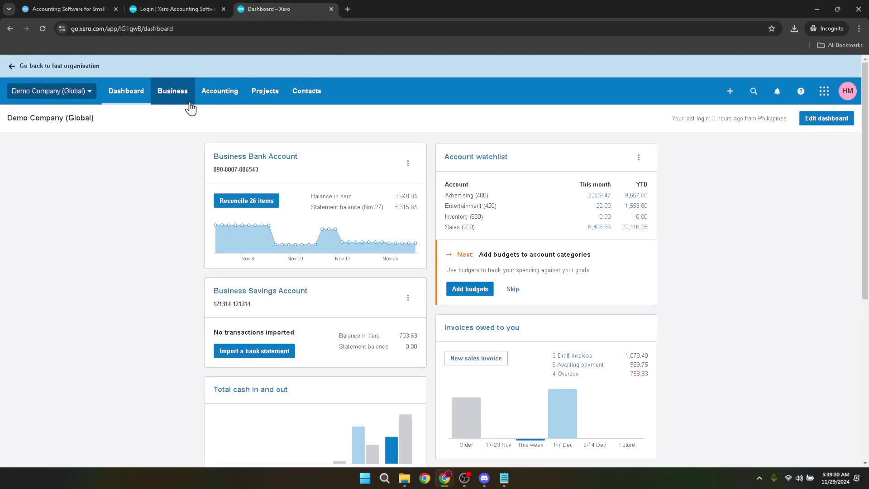
Go to Business > Bills to pay and open Capital Cab Co bill CS815
{"action": "left_click", "coordinate": [173, 98]}
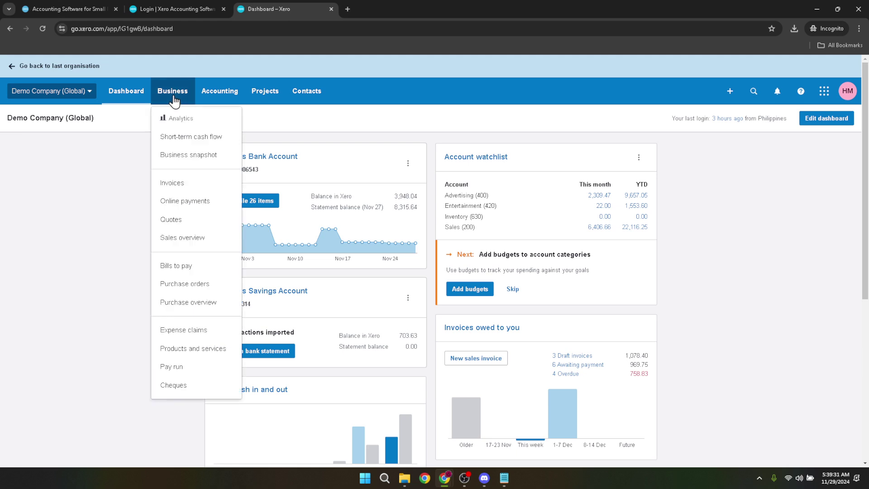
{"action": "left_click", "coordinate": [174, 267]}
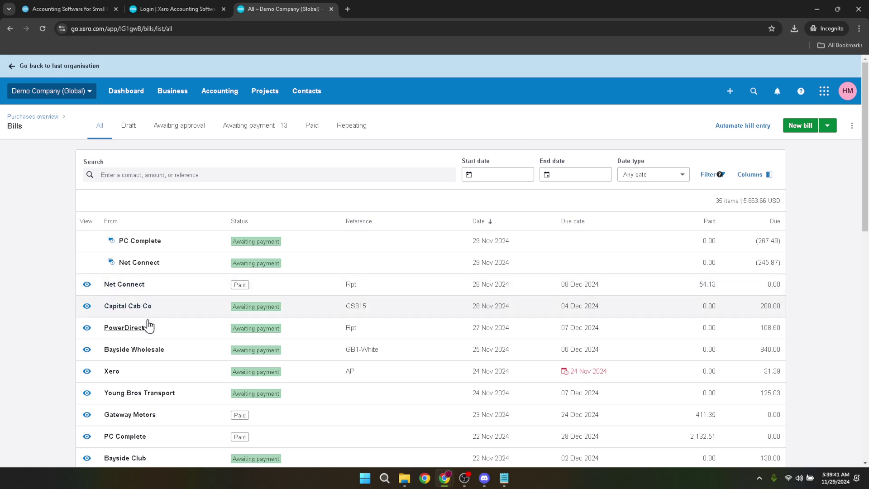
{"action": "left_click", "coordinate": [122, 306]}
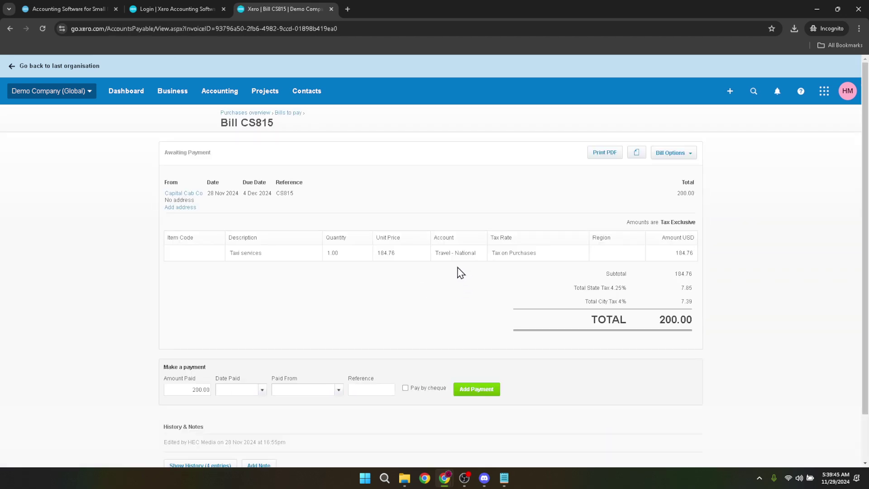
Enter a 300.00 payment on bill CS815 dated 29 Nov 2024
{"action": "scroll", "coordinate": [453, 276], "scroll_direction": "down", "scroll_amount": 2}
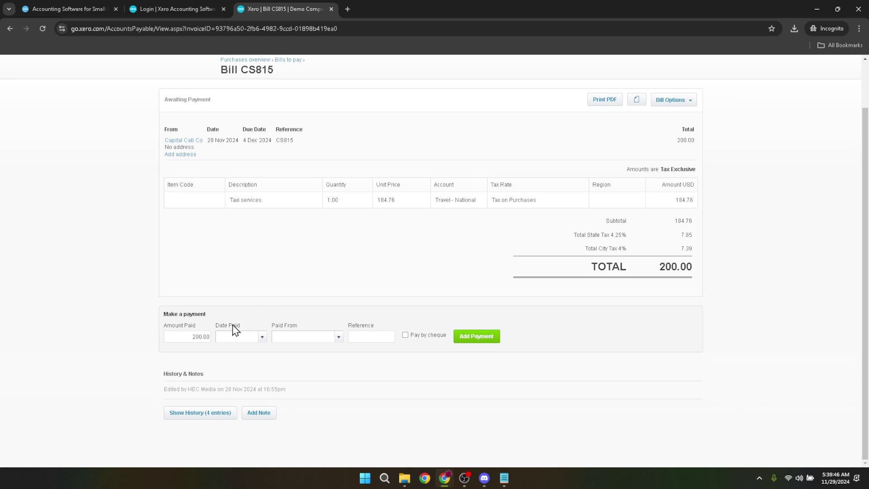
{"action": "left_click", "coordinate": [181, 337]}
{"action": "type", "text": "3"}
{"action": "left_click", "coordinate": [247, 337]}
{"action": "left_click", "coordinate": [263, 338]}
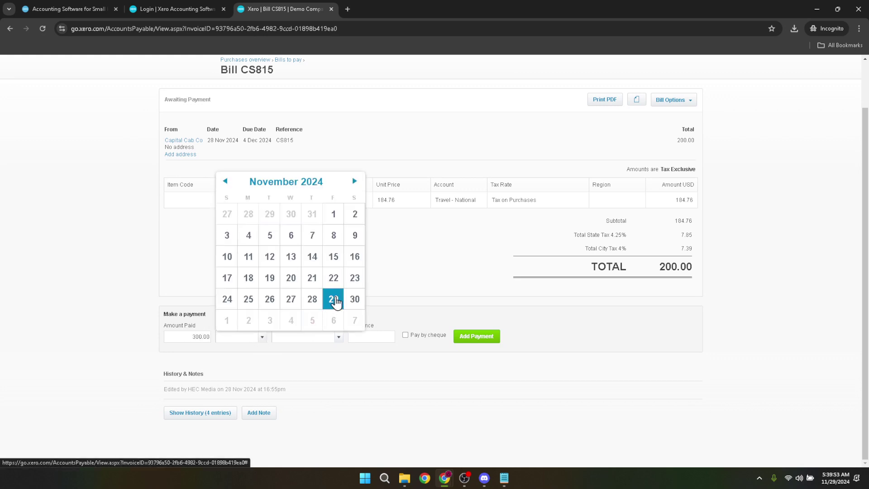
{"action": "left_click", "coordinate": [333, 300]}
Pay from 091 - Business Savings Account with reference 3323442
{"action": "left_click", "coordinate": [305, 336]}
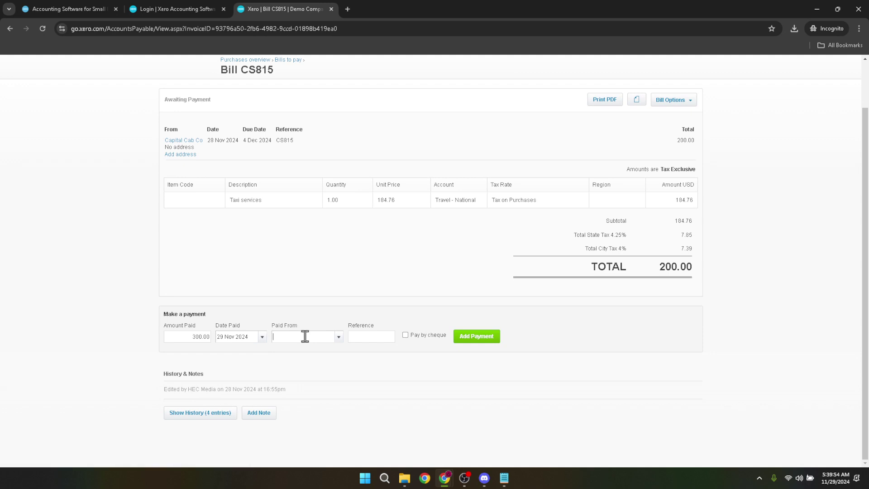
{"action": "left_click", "coordinate": [338, 337]}
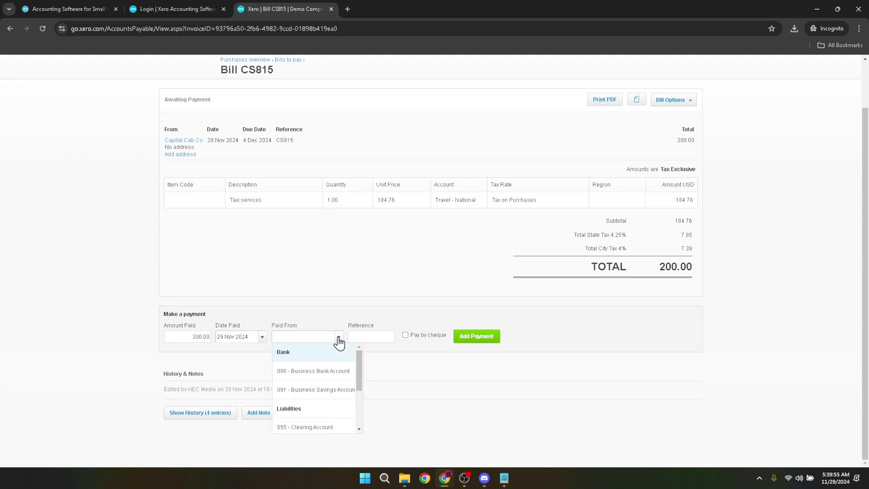
{"action": "left_click", "coordinate": [339, 337]}
{"action": "left_click", "coordinate": [339, 337]}
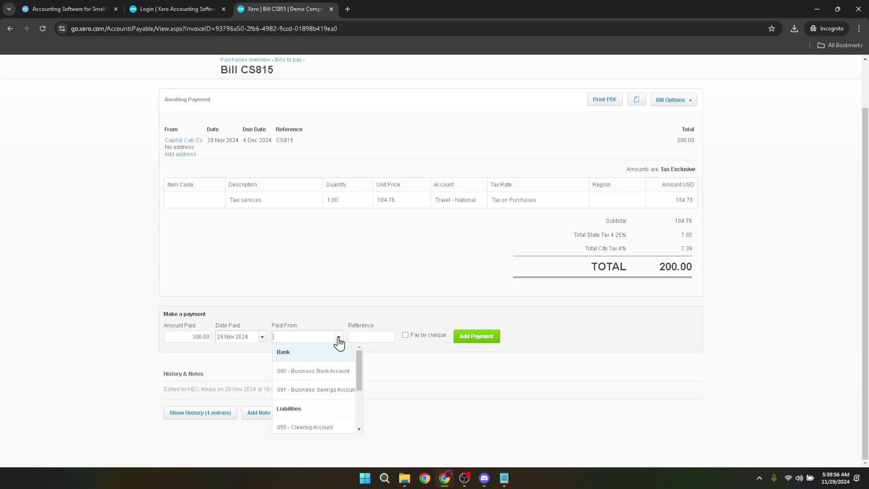
{"action": "left_click", "coordinate": [310, 390]}
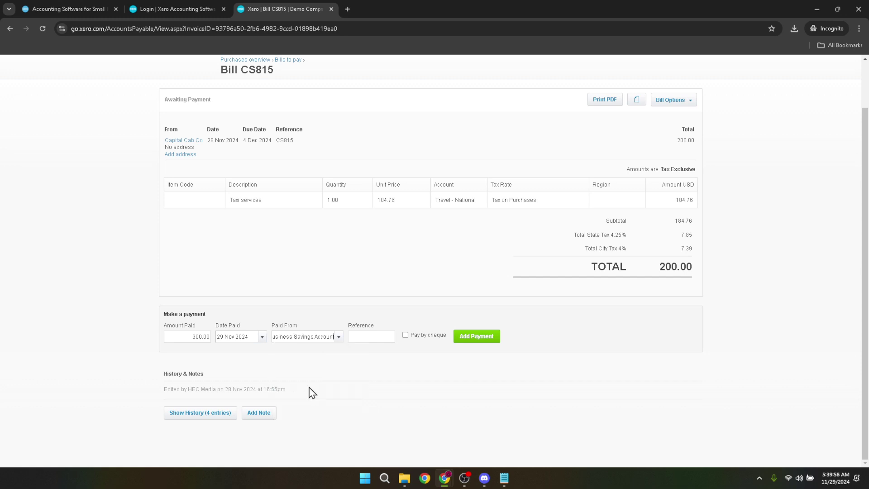
{"action": "left_click", "coordinate": [376, 336]}
{"action": "type", "text": "3323442"}
Submit the payment and describe the 100.00 overpayment as 'Overpaid for last invoice', region Eastside
{"action": "left_click", "coordinate": [479, 338]}
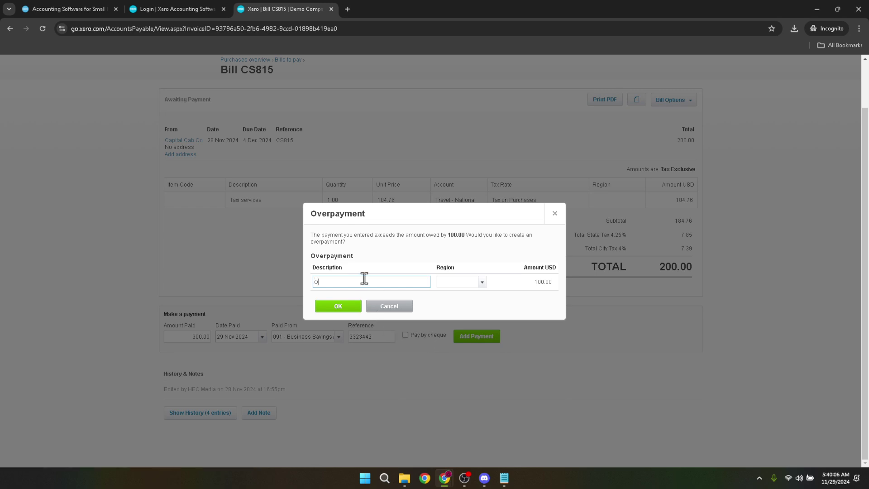
{"action": "type", "text": "Overp"}
{"action": "type", "text": "aid for las"}
{"action": "type", "text": "t Week"}
{"action": "type", "text": "'s"}
{"action": "key", "text": "BackSpace"}
{"action": "key", "text": "BackSpace"}
{"action": "key", "text": "BackSpace"}
{"action": "key", "text": "BackSpace"}
{"action": "key", "text": "BackSpace"}
{"action": "key", "text": "BackSpace"}
{"action": "key", "text": "Tab"}
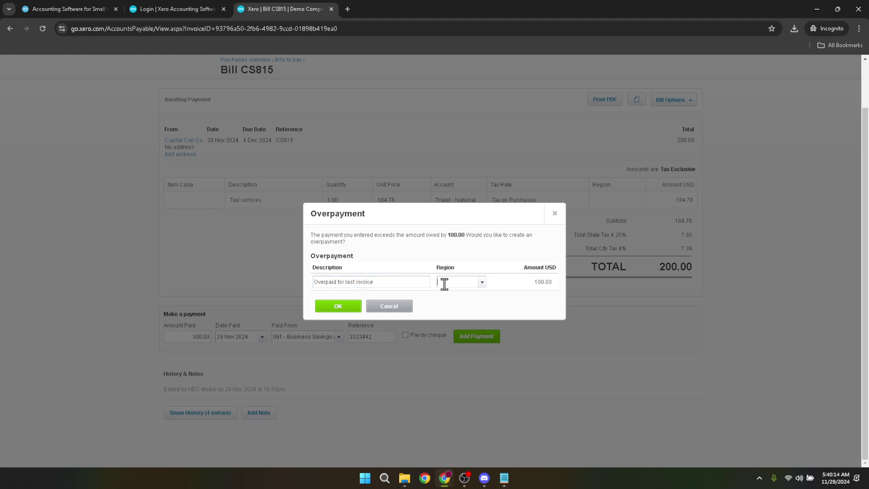
{"action": "left_click", "coordinate": [480, 283]}
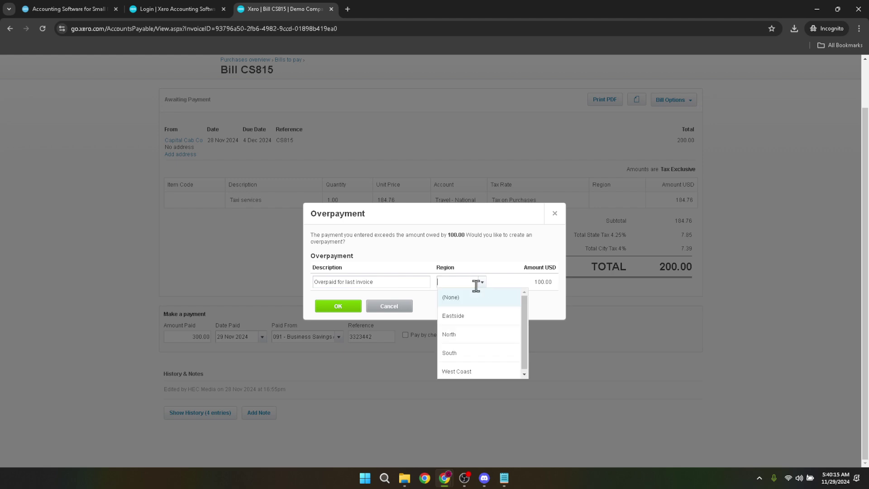
{"action": "left_click", "coordinate": [464, 314]}
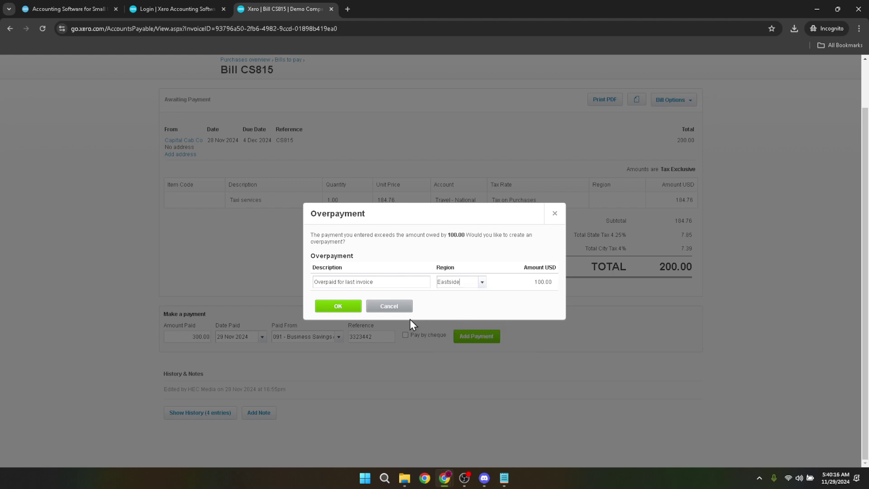
Confirm the 100.00 overpayment, then start reconciling the Business Bank Account from Bank accounts
{"action": "left_click", "coordinate": [339, 306]}
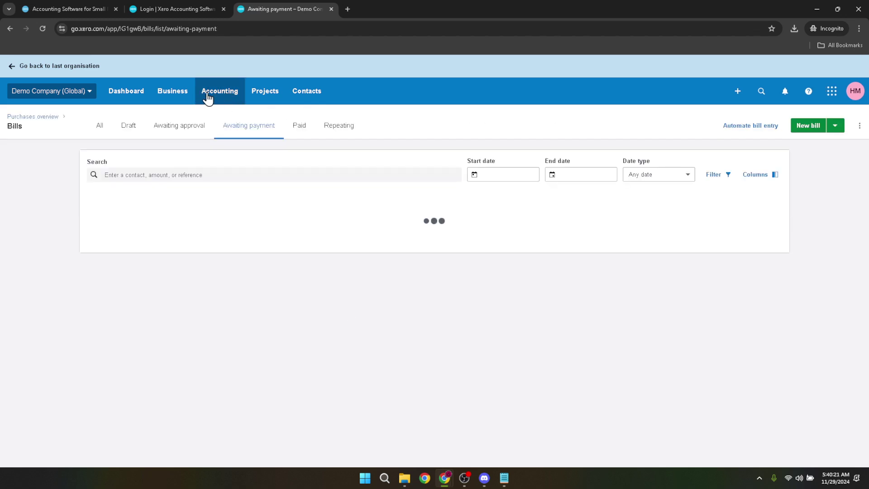
{"action": "left_click", "coordinate": [218, 96]}
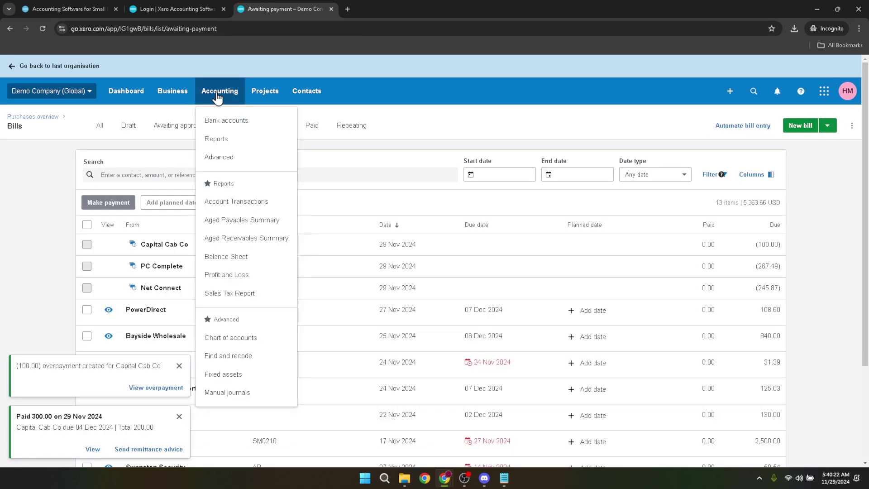
{"action": "left_click", "coordinate": [219, 123]}
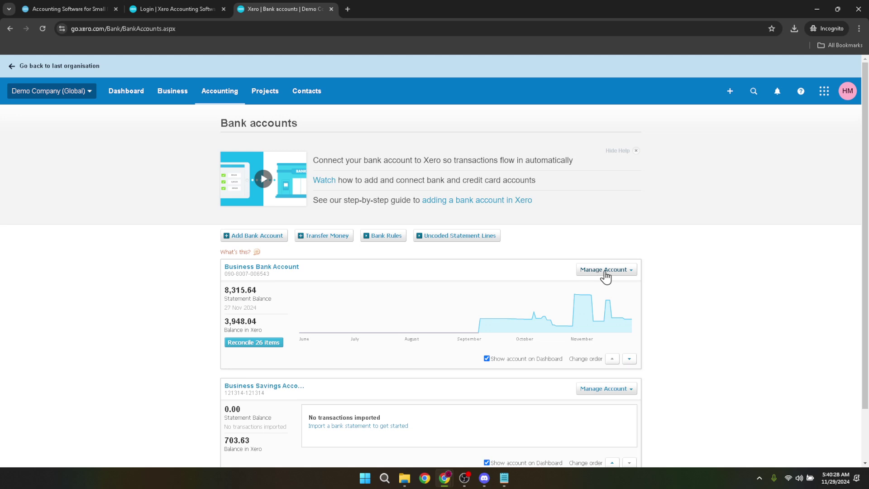
{"action": "left_click", "coordinate": [606, 271]}
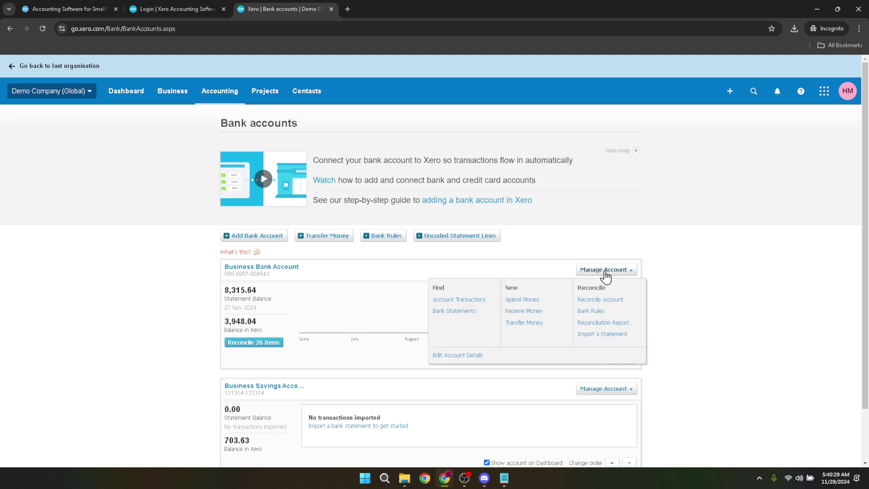
{"action": "left_click", "coordinate": [601, 299]}
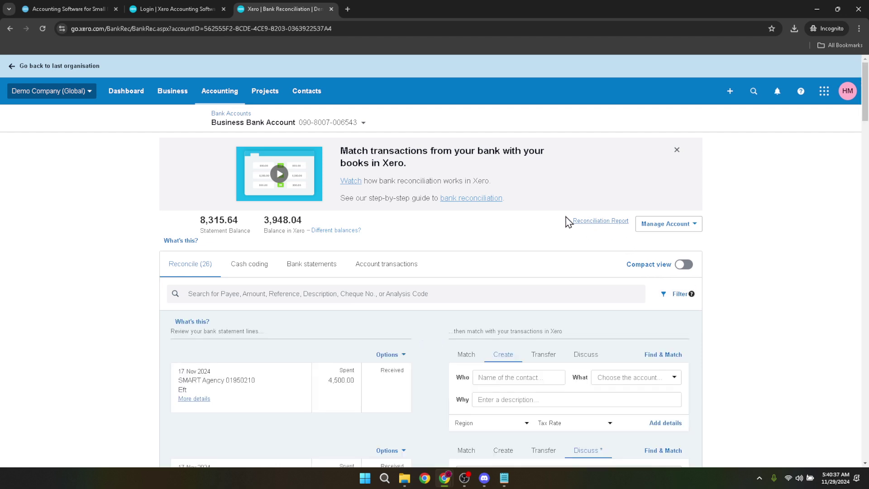
Find & Match the 17 Nov statement line and select the 7 Oct SMART Agency transaction
{"action": "scroll", "coordinate": [538, 254], "scroll_direction": "down", "scroll_amount": 2}
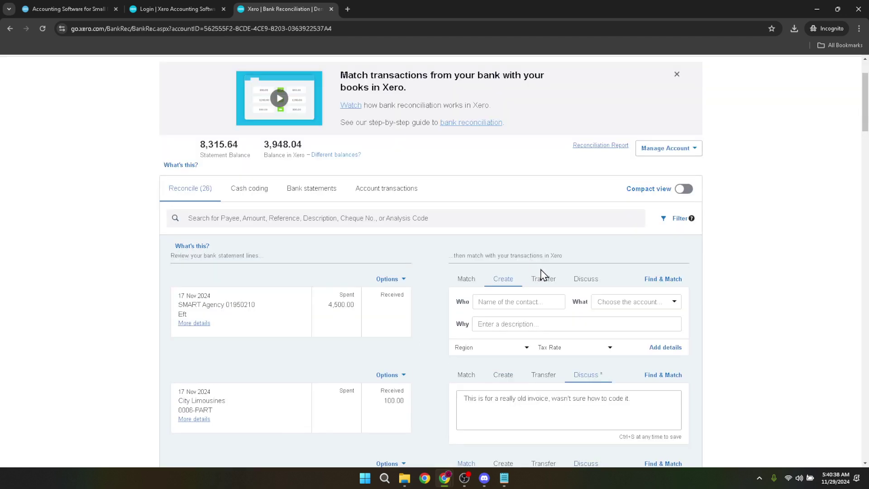
{"action": "left_click", "coordinate": [662, 281]}
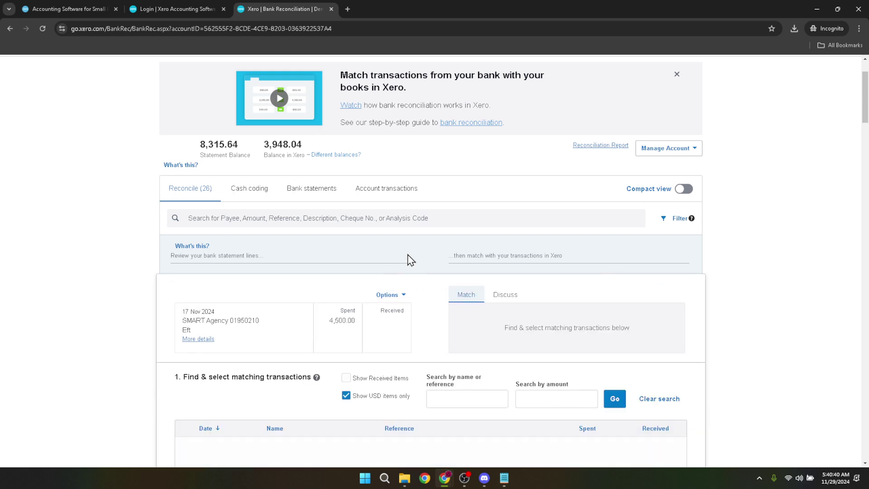
{"action": "scroll", "coordinate": [410, 272], "scroll_direction": "down", "scroll_amount": 2}
{"action": "scroll", "coordinate": [498, 281], "scroll_direction": "down", "scroll_amount": 2}
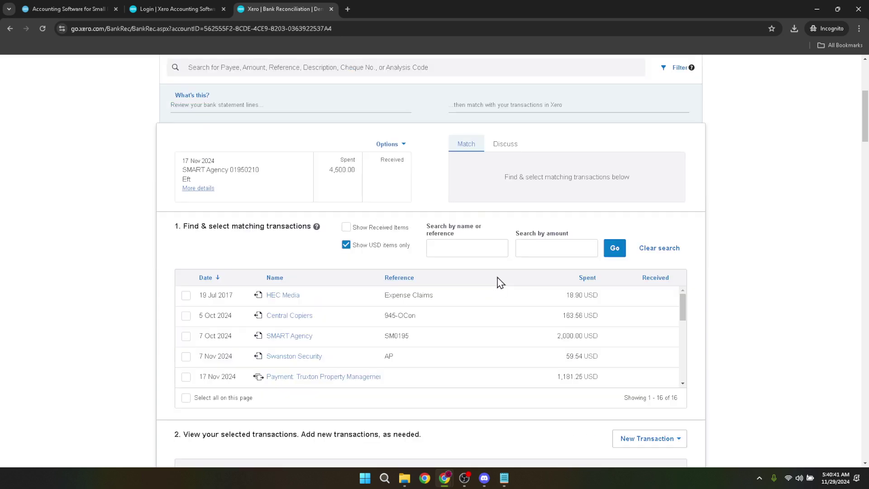
{"action": "left_click", "coordinate": [186, 336]}
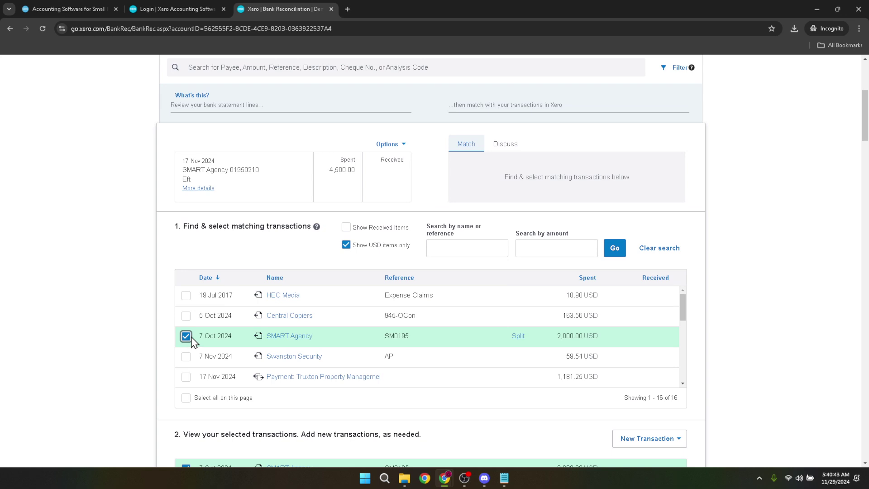
Split off a 100.00 part payment, leaving 1,900.00 of the 2,000.00 transaction
{"action": "left_click", "coordinate": [518, 337]}
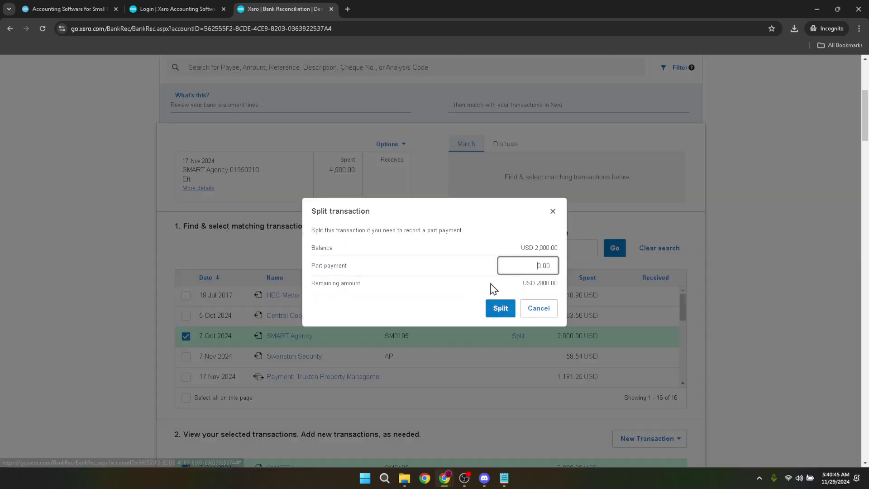
{"action": "left_click_drag", "start_coordinate": [535, 265], "coordinate": [590, 274]}
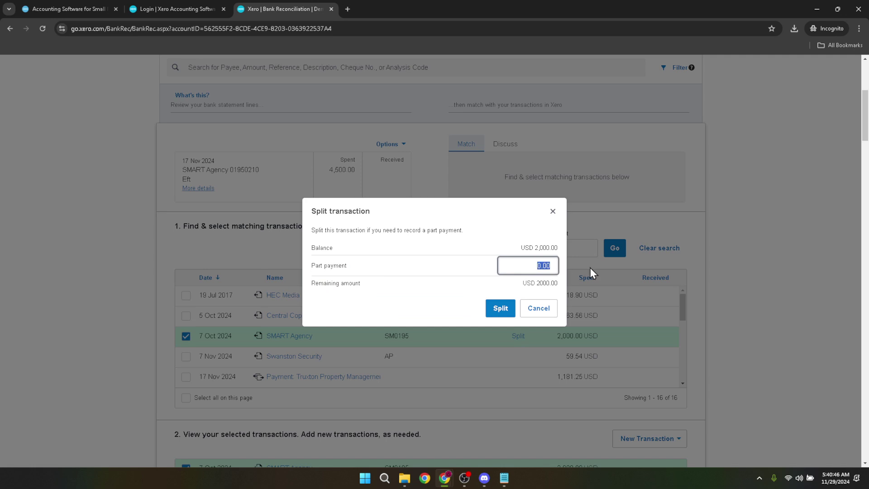
{"action": "type", "text": "10"}
{"action": "left_click", "coordinate": [500, 308]}
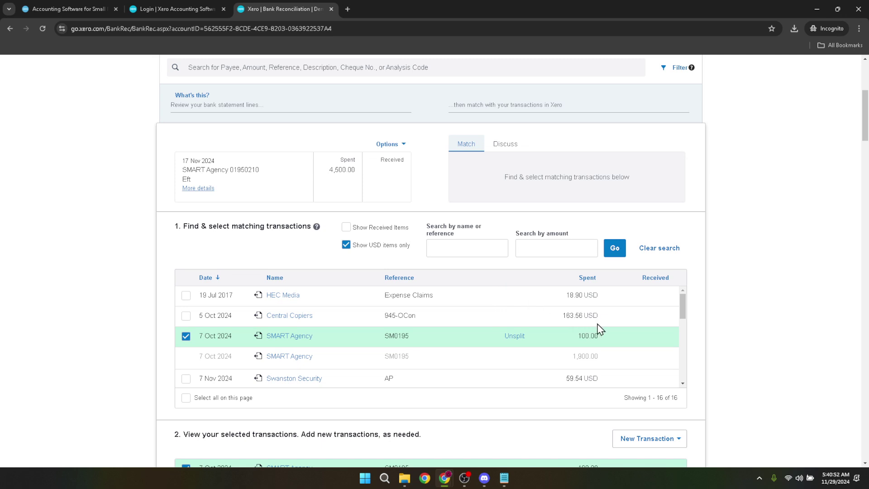
{"action": "scroll", "coordinate": [613, 329], "scroll_direction": "down", "scroll_amount": 3}
{"action": "scroll", "coordinate": [716, 351], "scroll_direction": "down", "scroll_amount": 3}
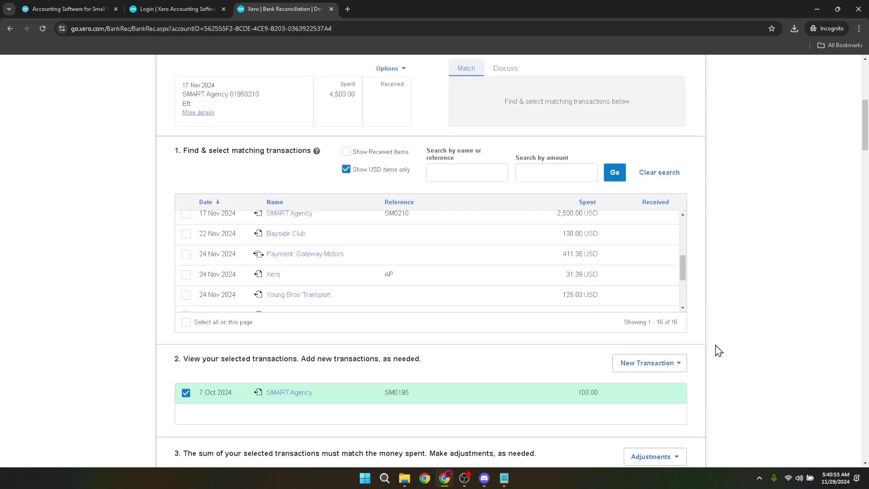
{"action": "scroll", "coordinate": [761, 341], "scroll_direction": "down", "scroll_amount": 2}
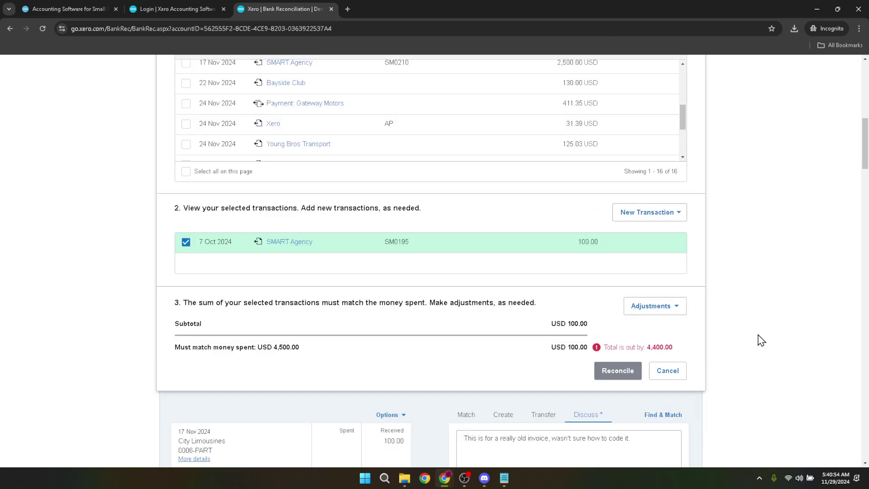
{"action": "scroll", "coordinate": [760, 340], "scroll_direction": "up", "scroll_amount": 4}
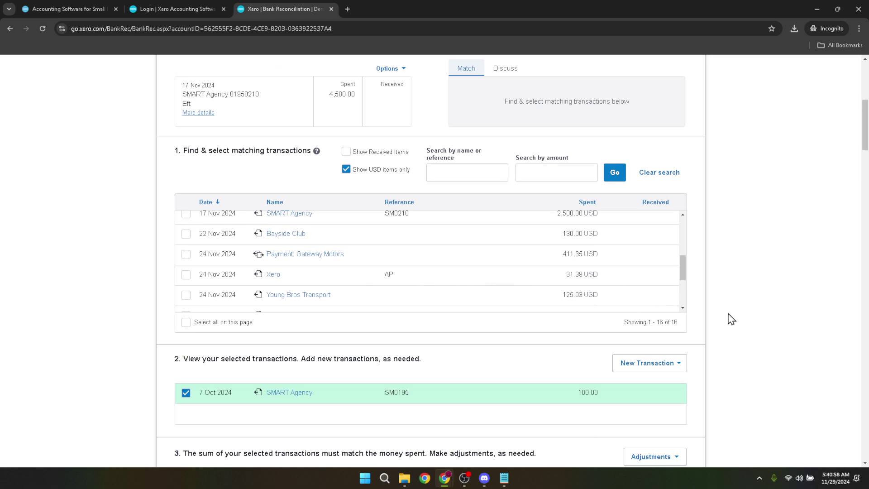
{"action": "scroll", "coordinate": [714, 364], "scroll_direction": "down", "scroll_amount": 3}
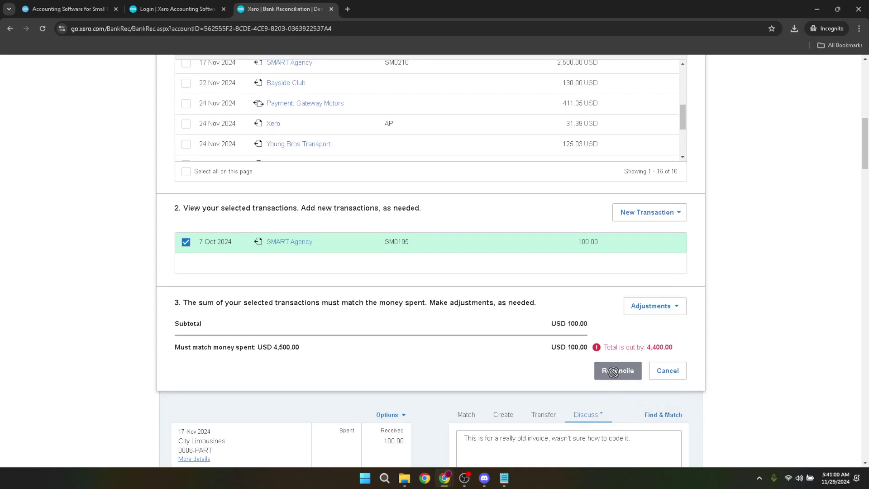
{"action": "scroll", "coordinate": [706, 355], "scroll_direction": "up", "scroll_amount": 3}
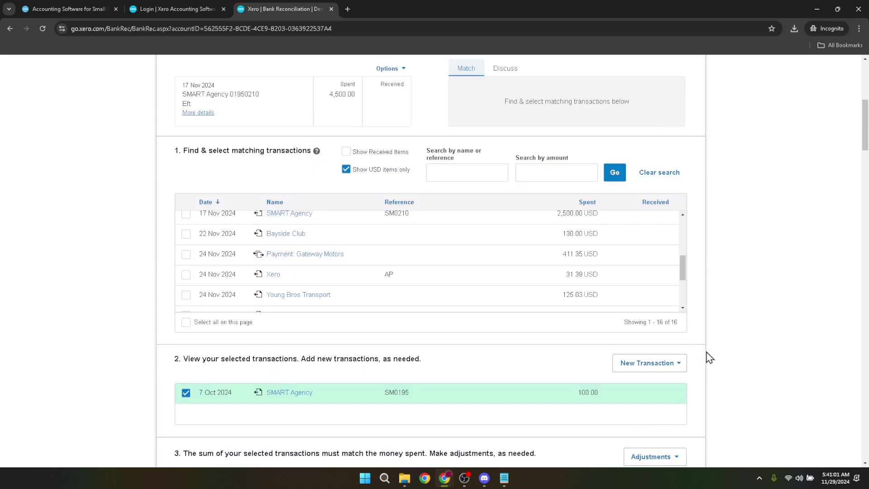